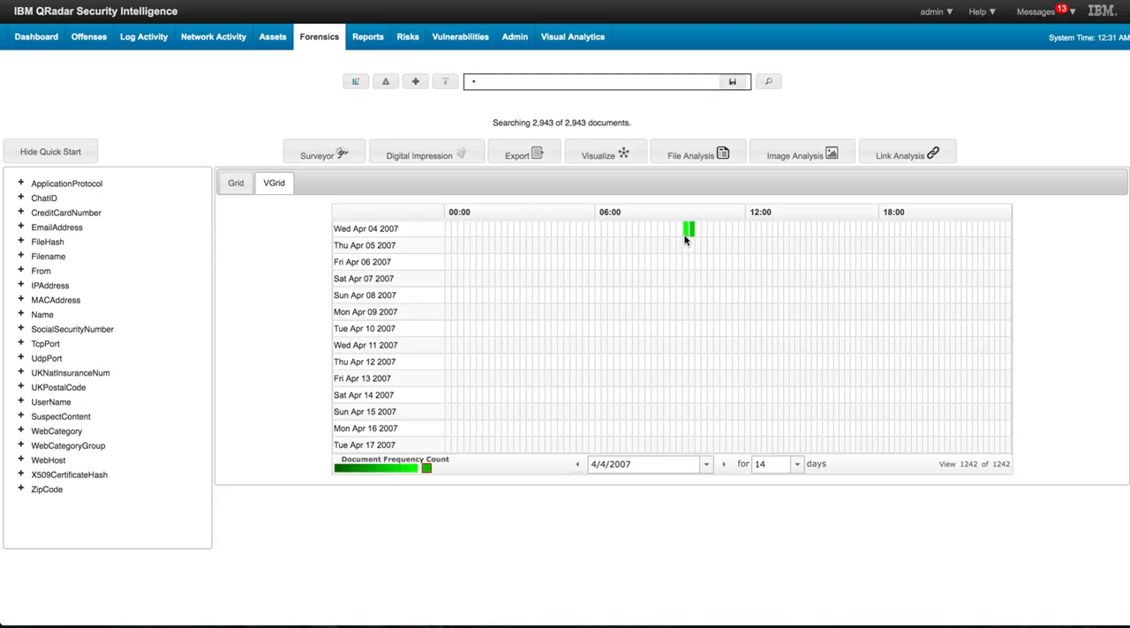
- Show the search results as a document grid and hide the quick start list
mouse_move(688, 232)
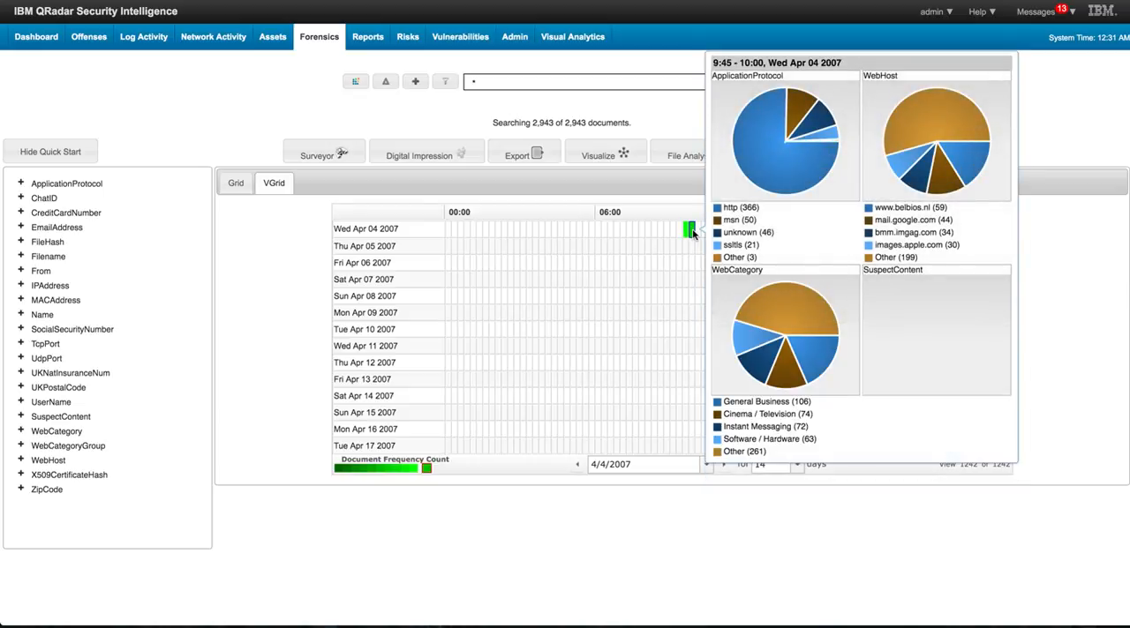
left_click(234, 184)
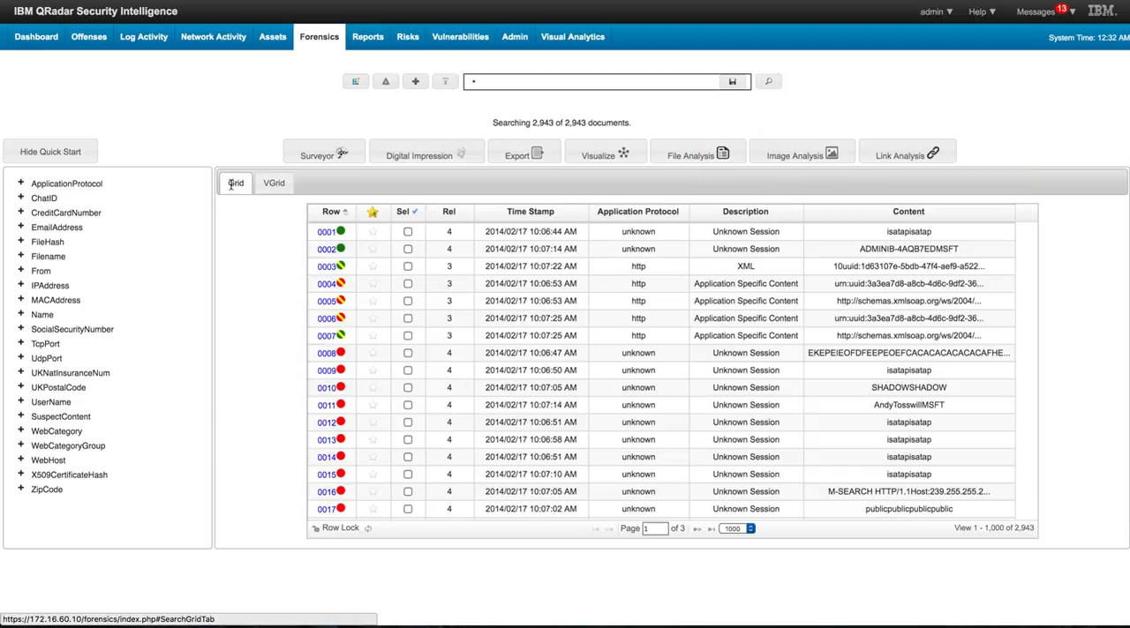
left_click(51, 152)
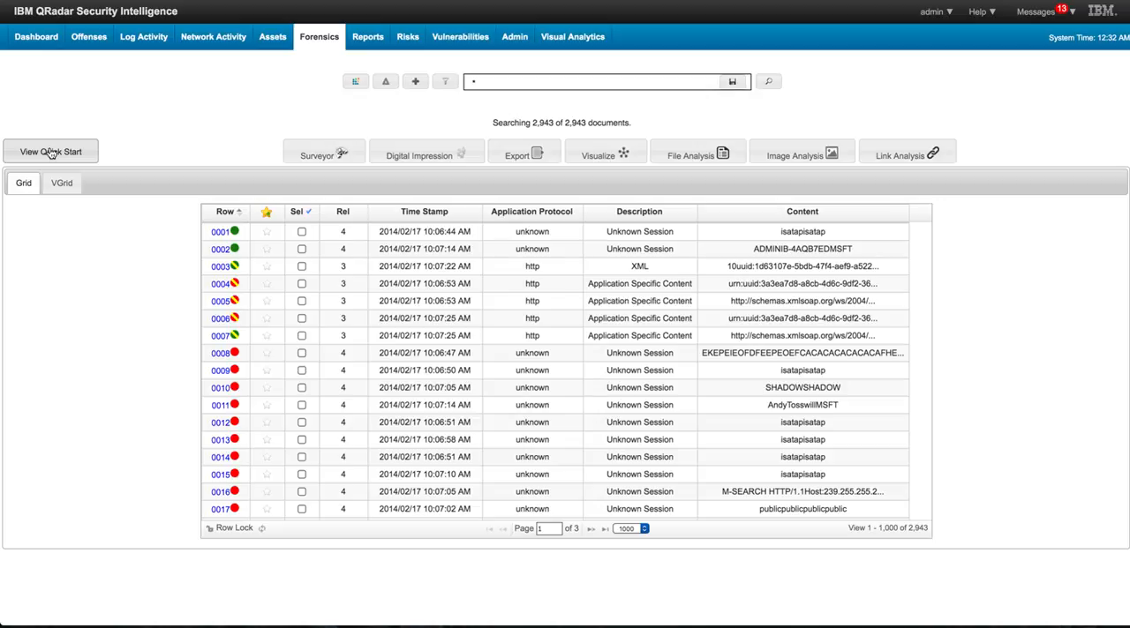
- Select all documents in the search results grid
left_click(308, 212)
left_click(302, 258)
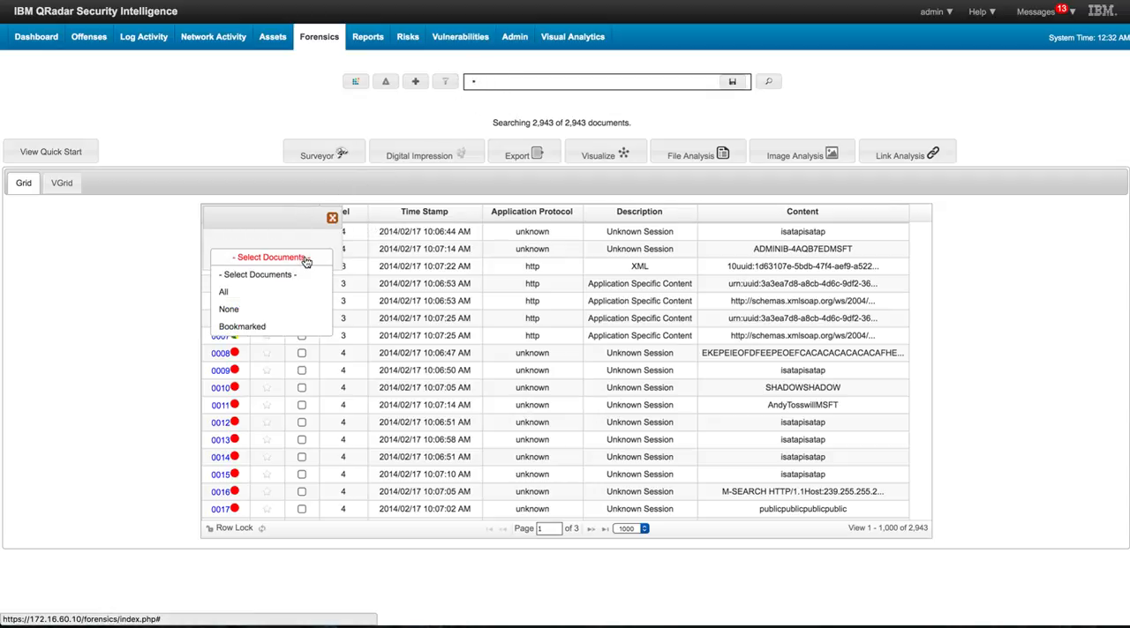
left_click(256, 297)
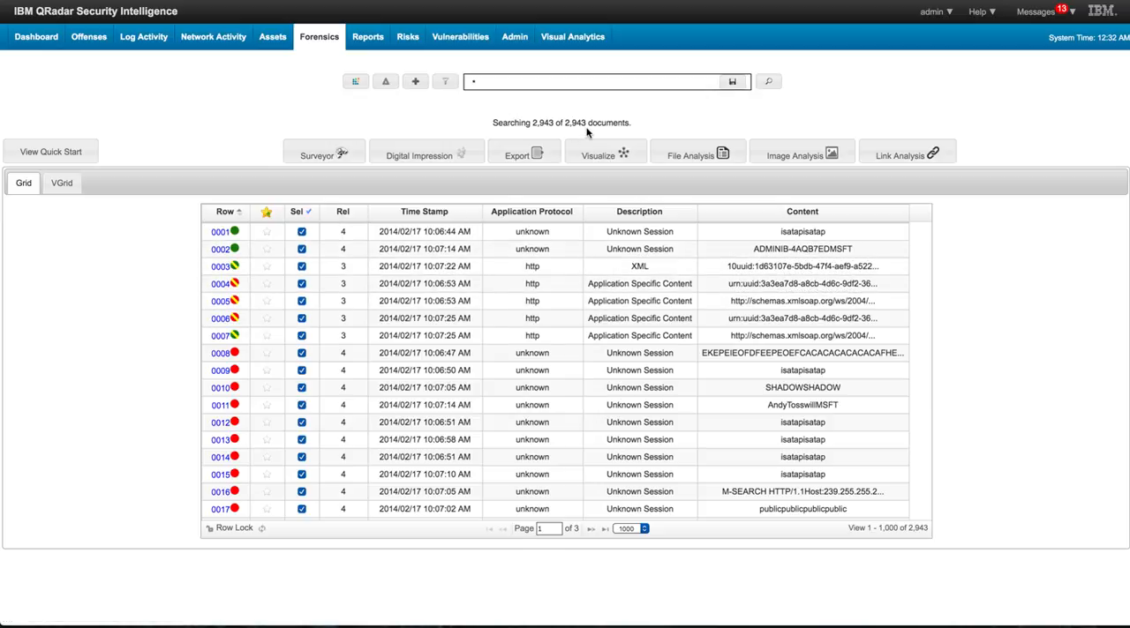
- Visualize the IPAddress-to-IPAddress relations of the selected documents and review which relation types can be chosen
left_click(623, 156)
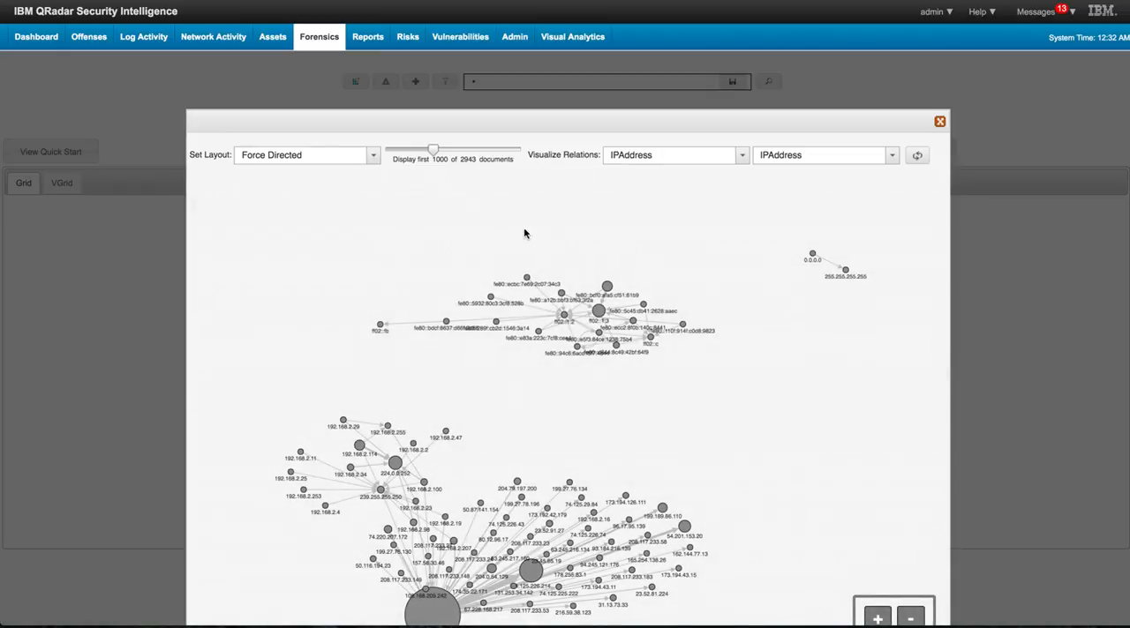
scroll(457, 341, "down", 2)
scroll(457, 342, "up", 3)
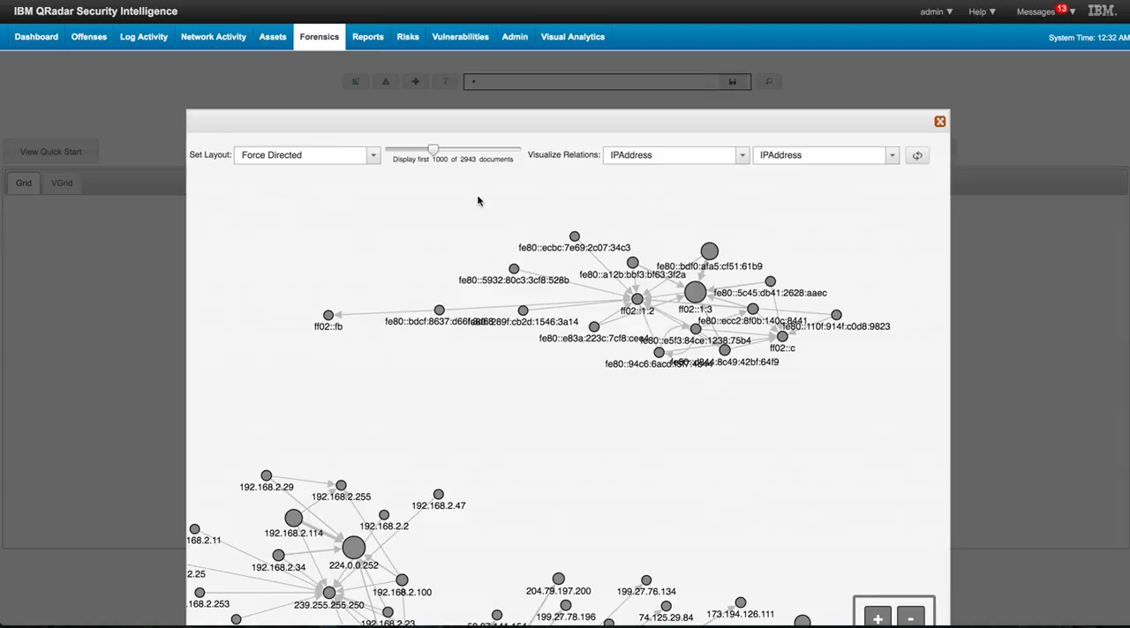
left_click(740, 157)
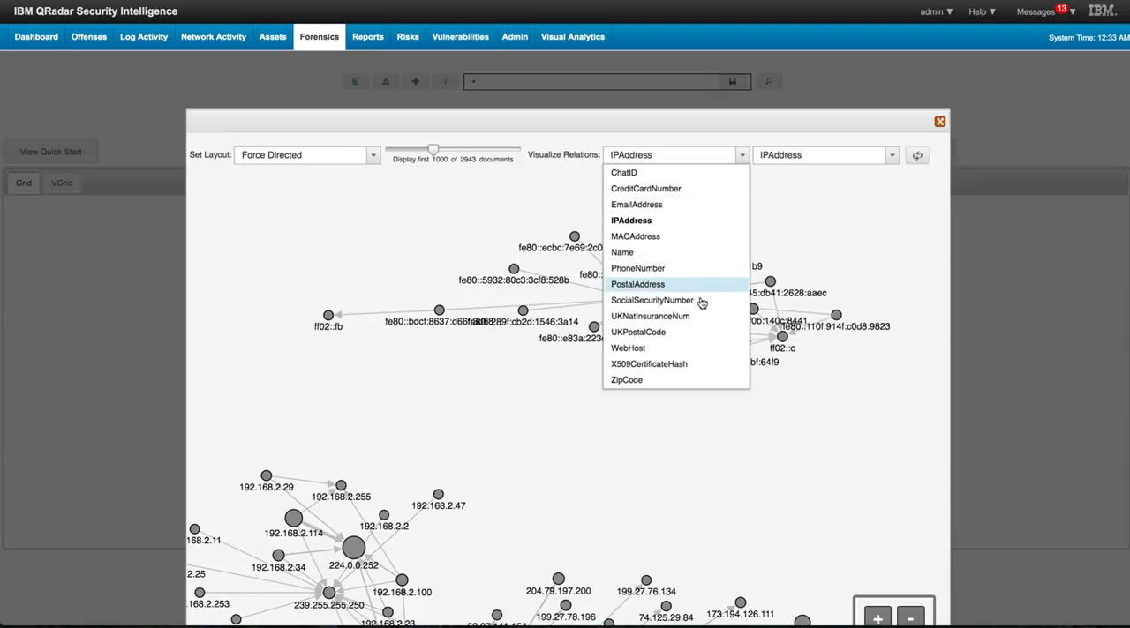
left_click(816, 217)
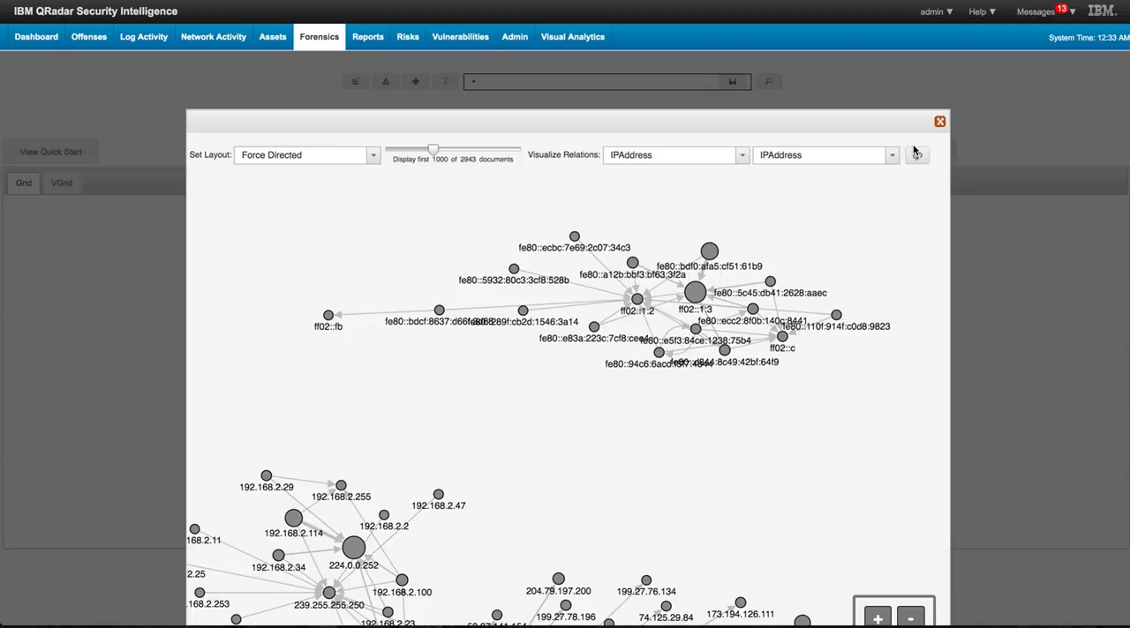
left_click(940, 122)
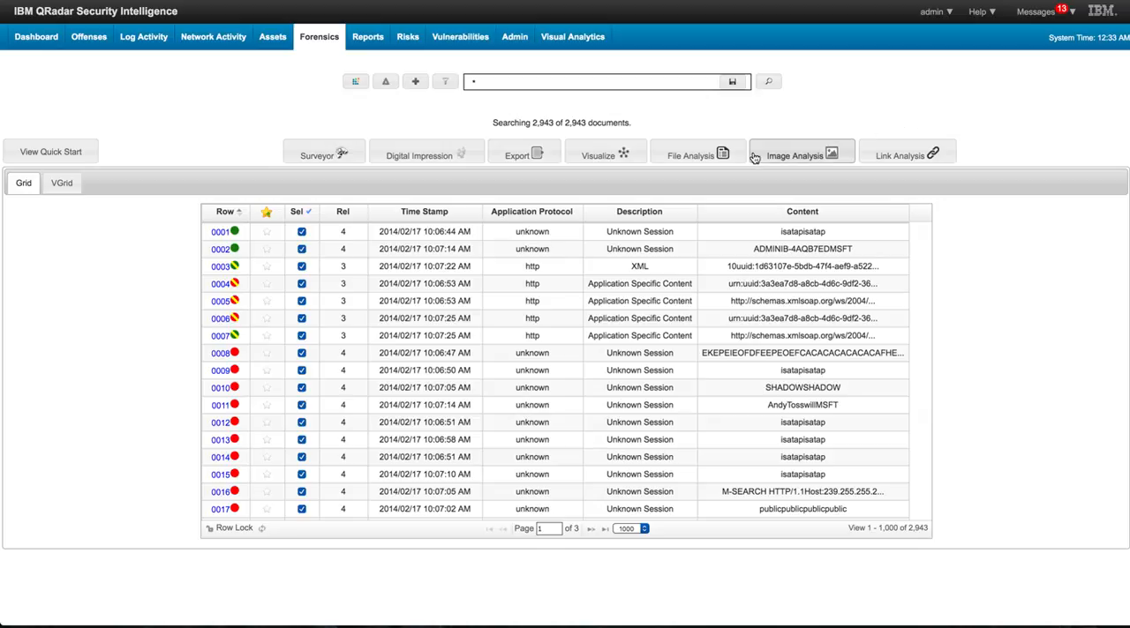
- Review the iCloud Web Page document 004 and the Voip Call document 012 with its call.wav recording in Surveyor
left_click(324, 155)
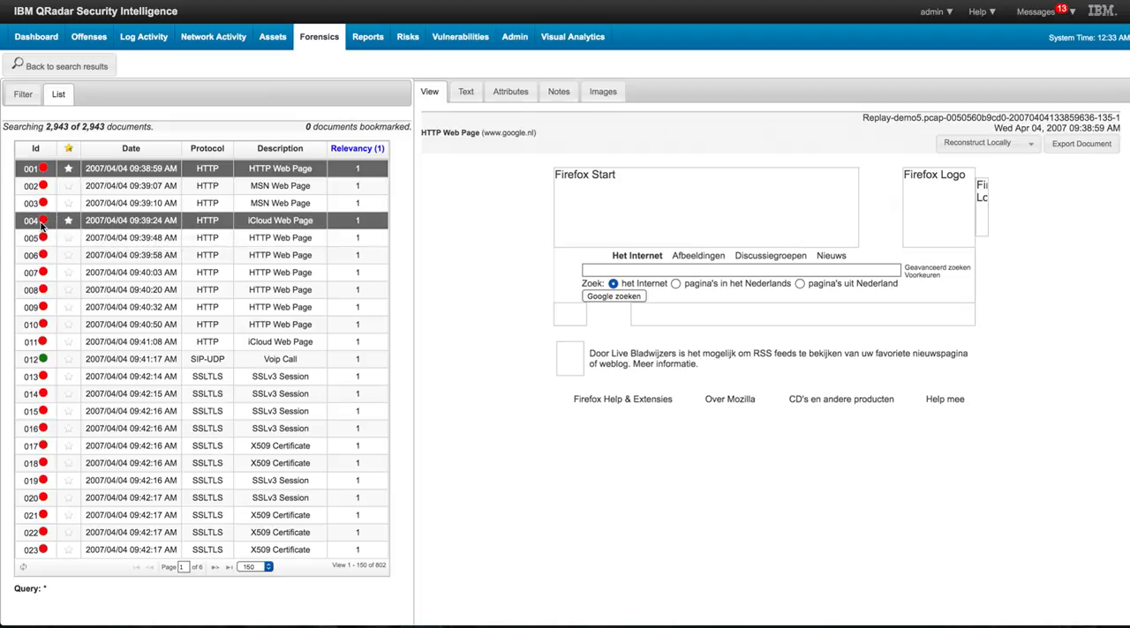
left_click(40, 225)
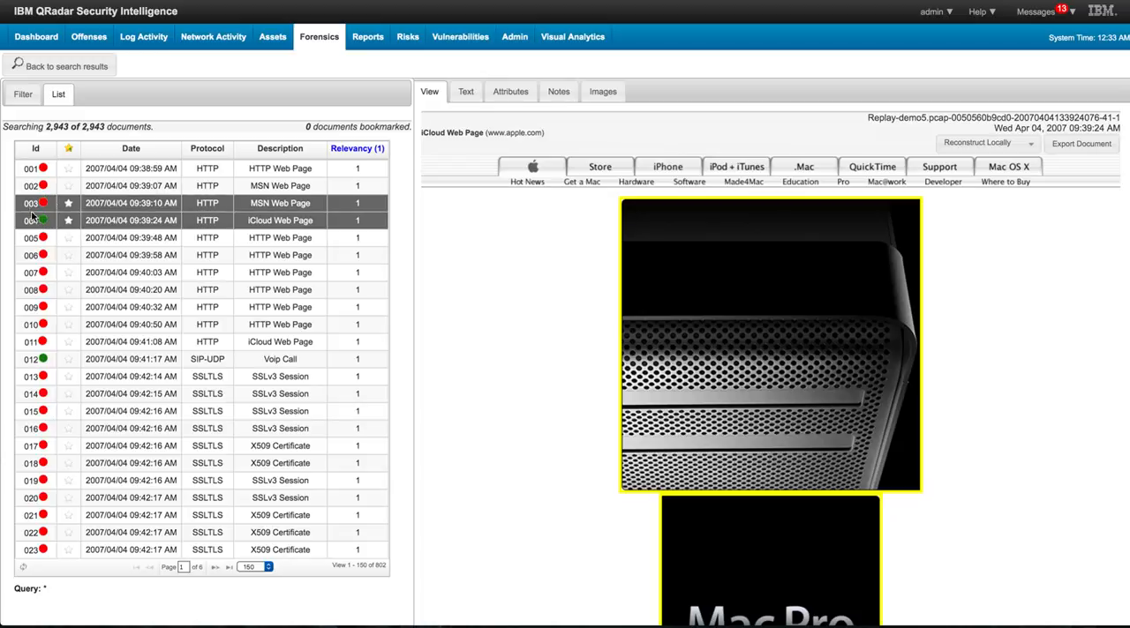
left_click(40, 362)
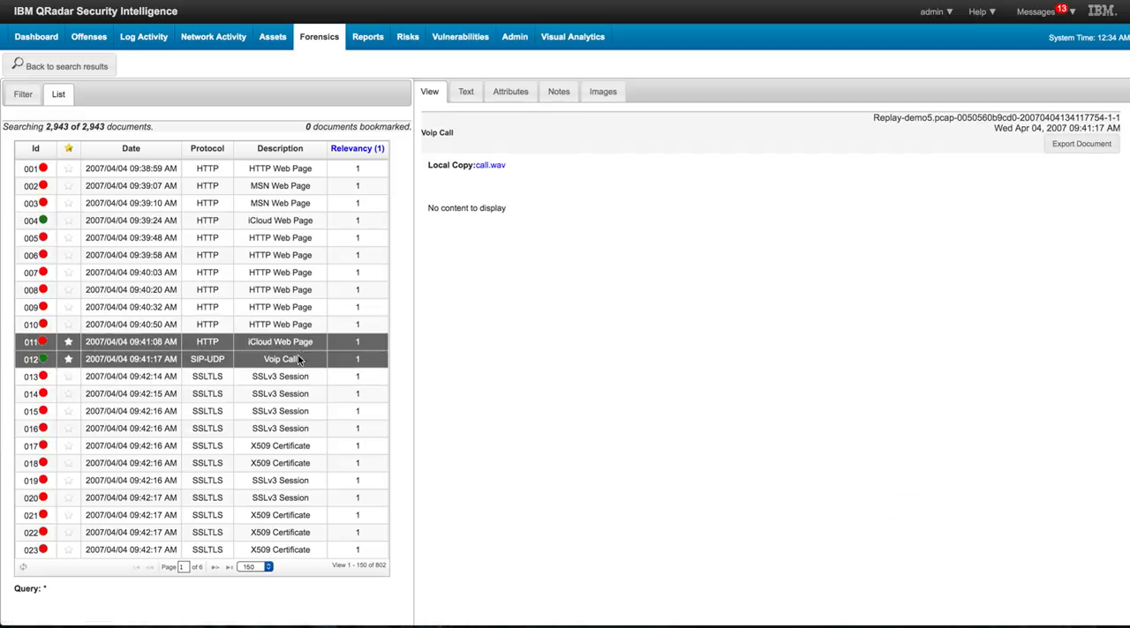
left_click(492, 166)
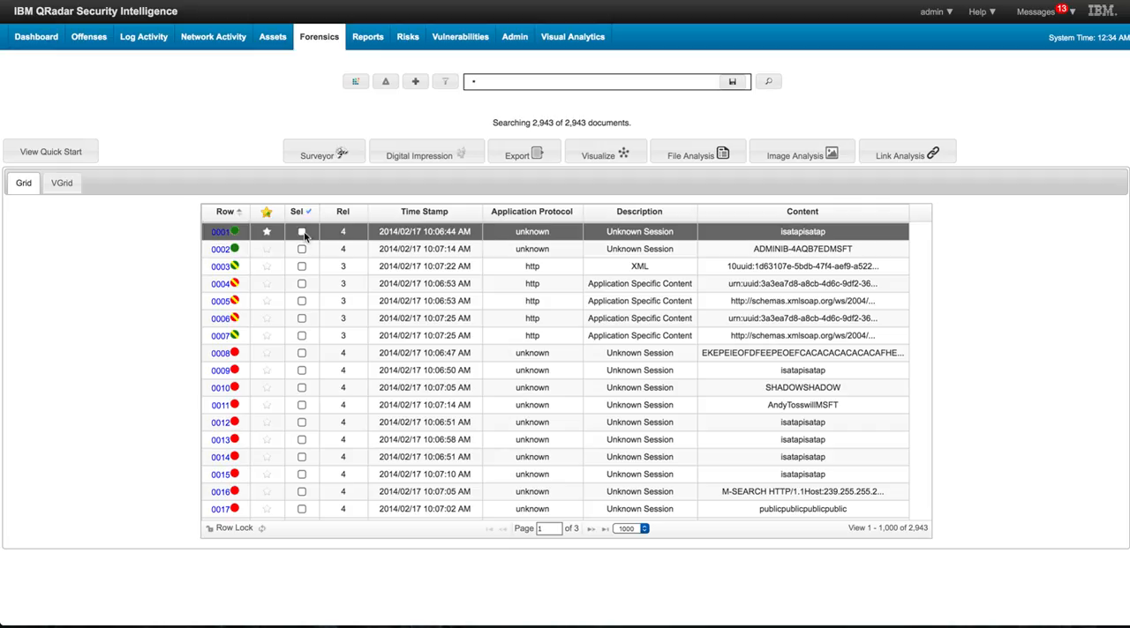
- Select all documents in the results grid again and view their web host connections with Link Analysis
left_click(305, 214)
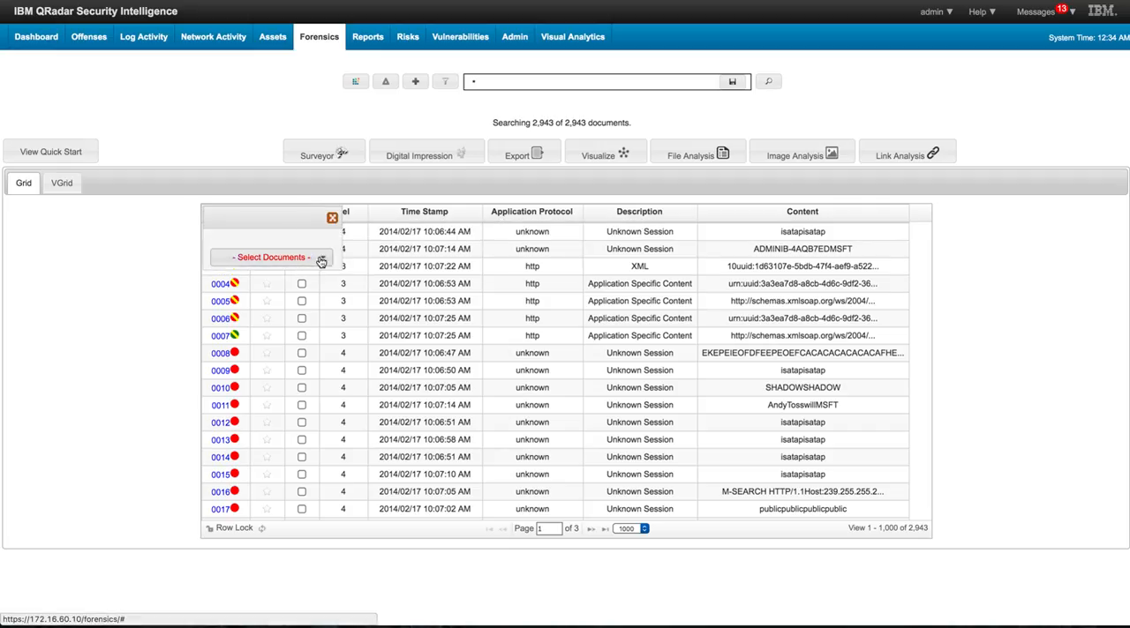
left_click(321, 261)
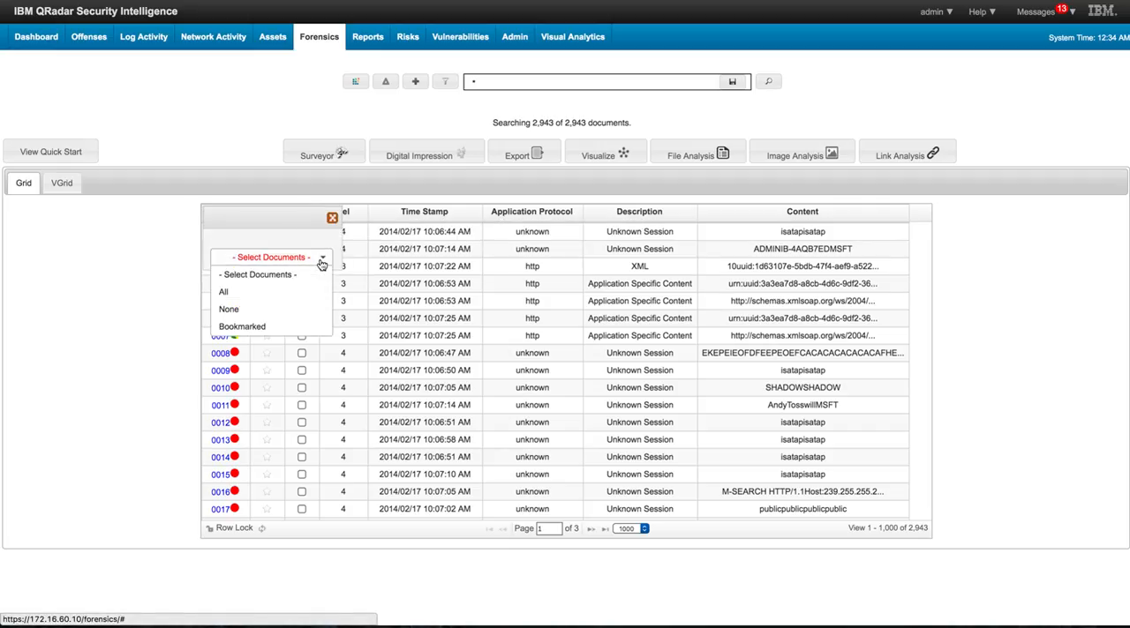
left_click(243, 297)
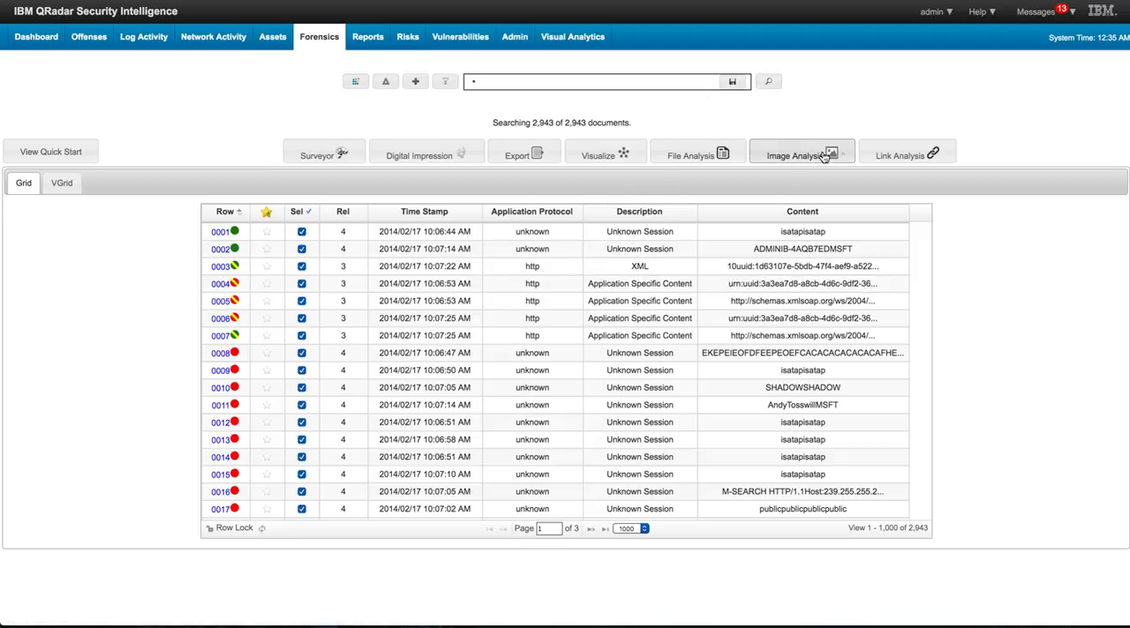
left_click(904, 153)
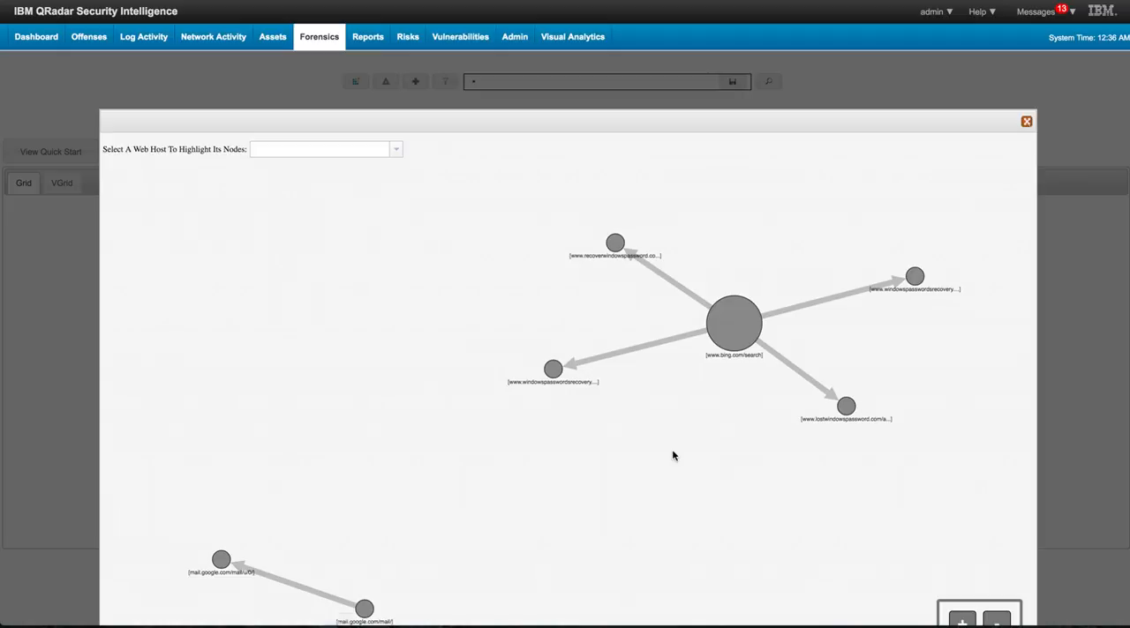
left_click(1026, 121)
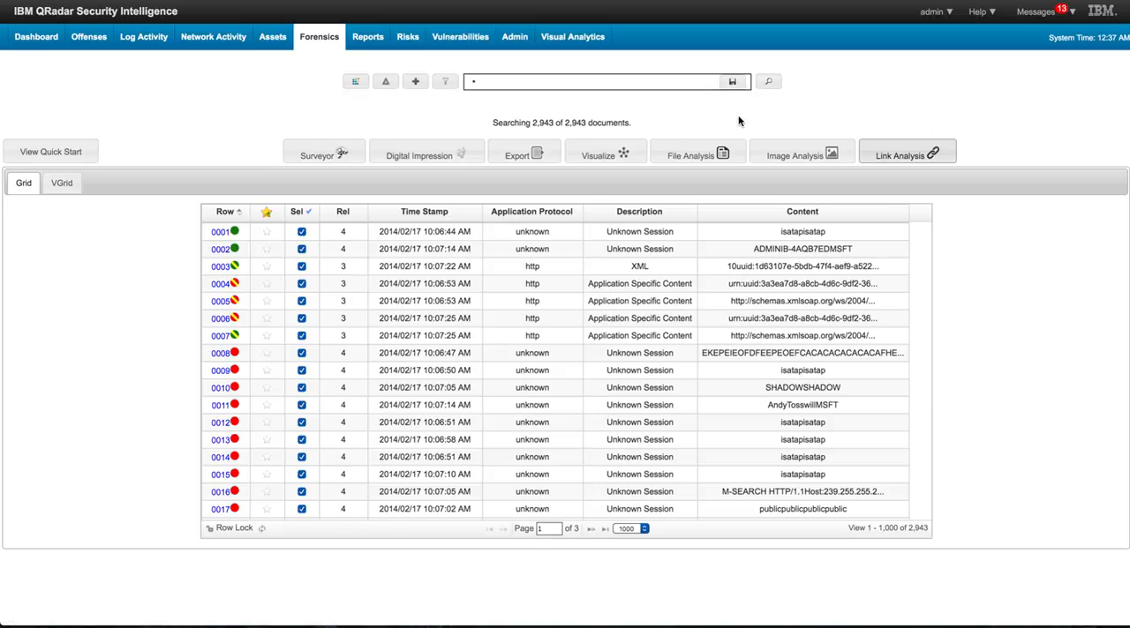
- Start building a field query with the category Web and the field WebSite
left_click(416, 82)
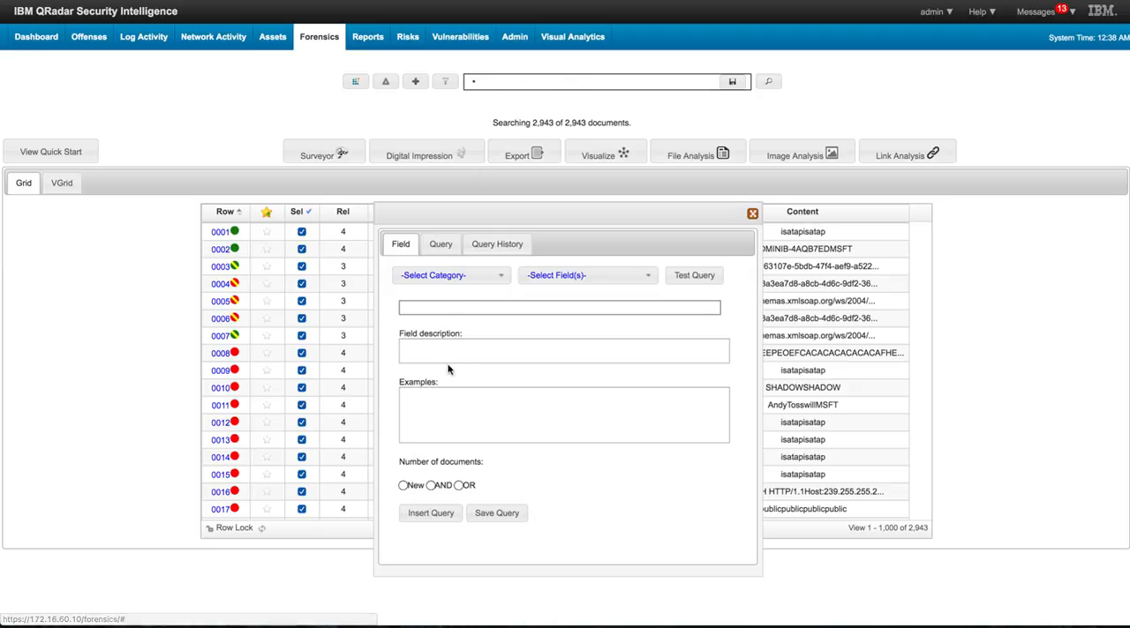
left_click(500, 277)
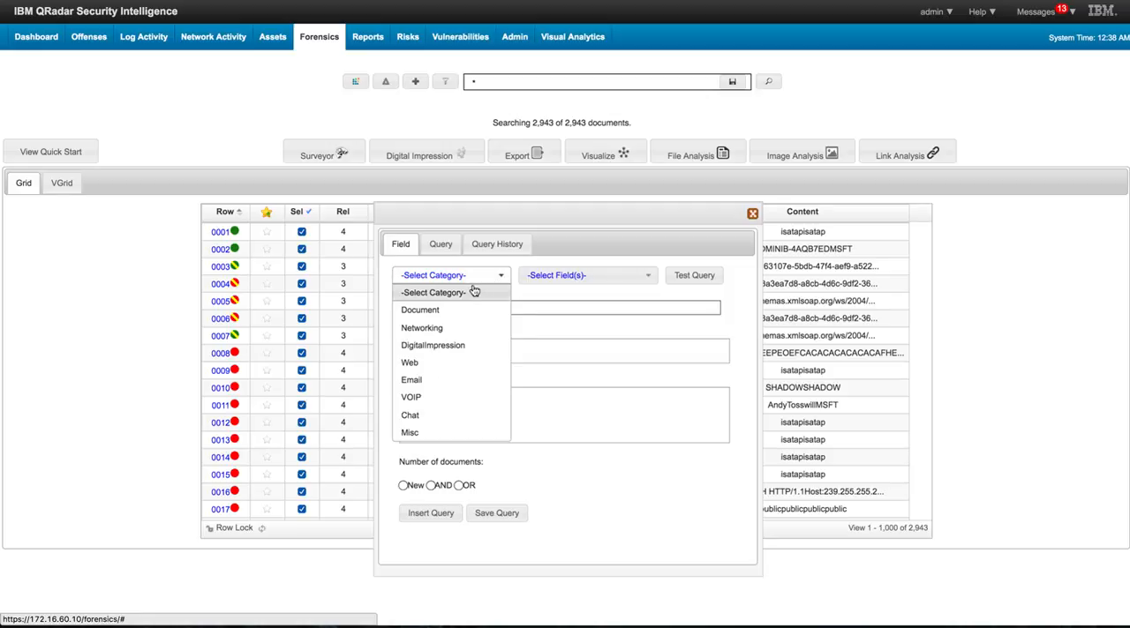
left_click(438, 363)
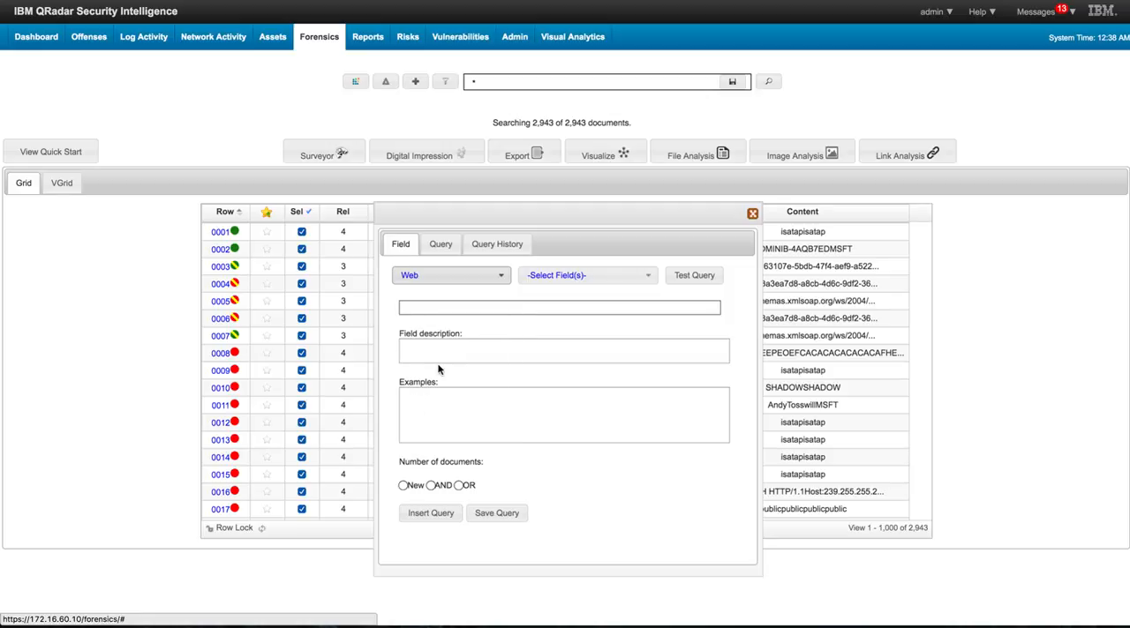
left_click(648, 279)
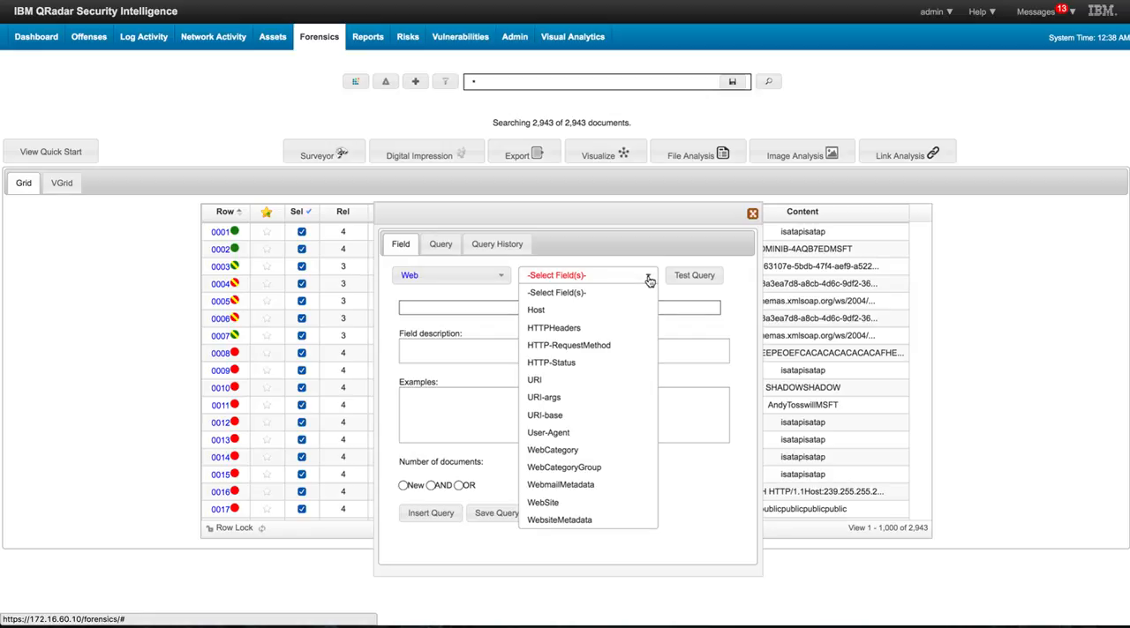
left_click(559, 502)
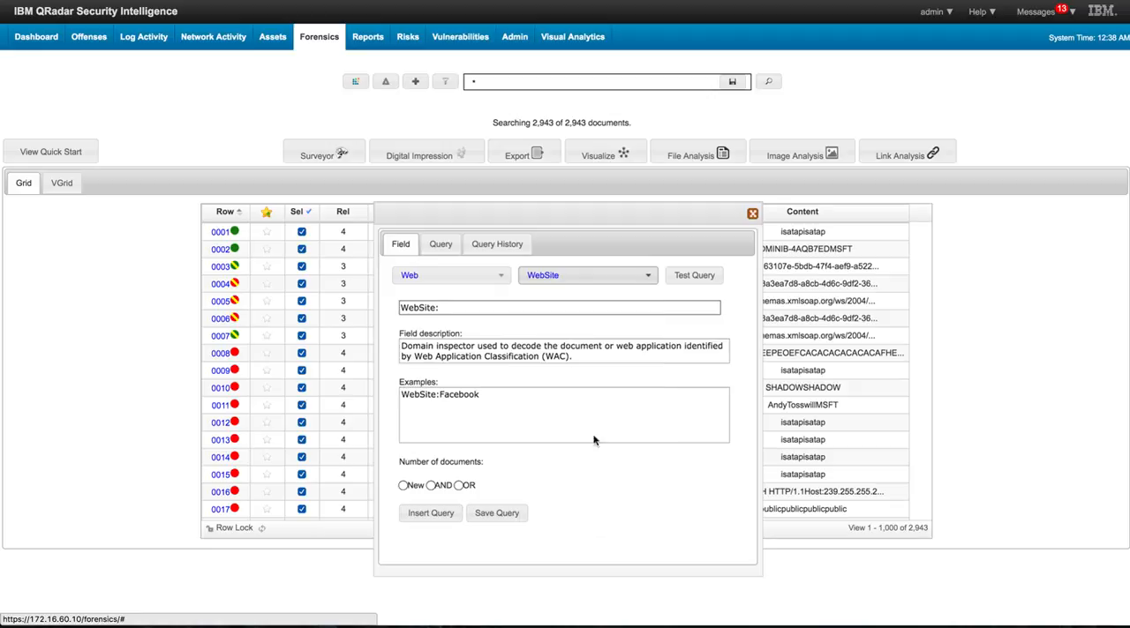
- Complete the query string as WebSite:* and test the query
left_click(705, 279)
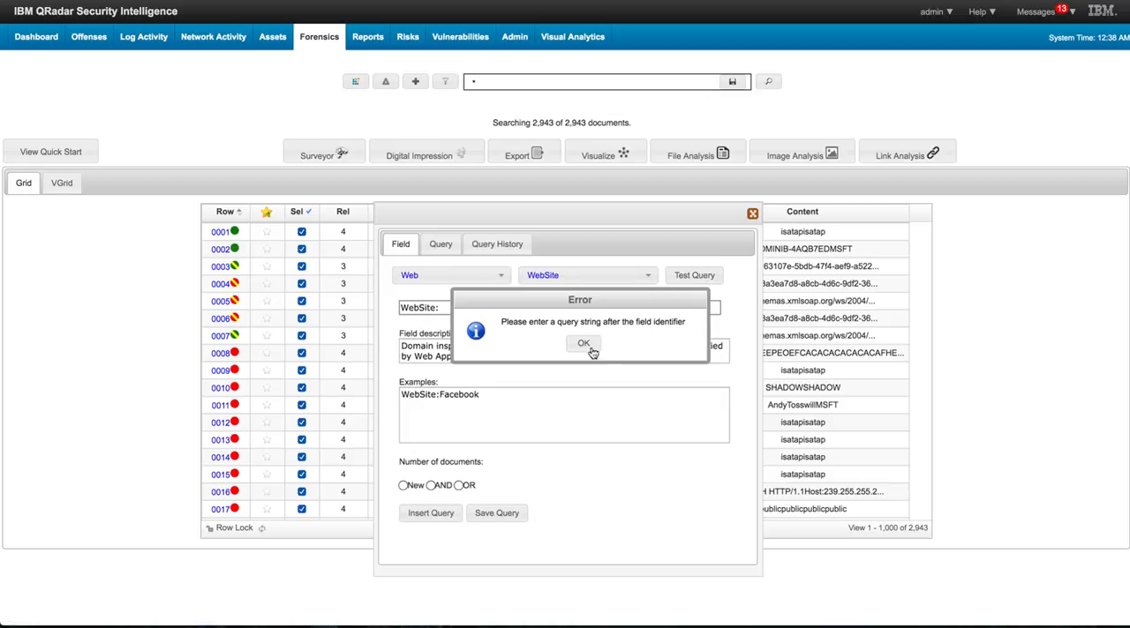
left_click(581, 353)
left_click(448, 307)
type("*")
left_click(689, 278)
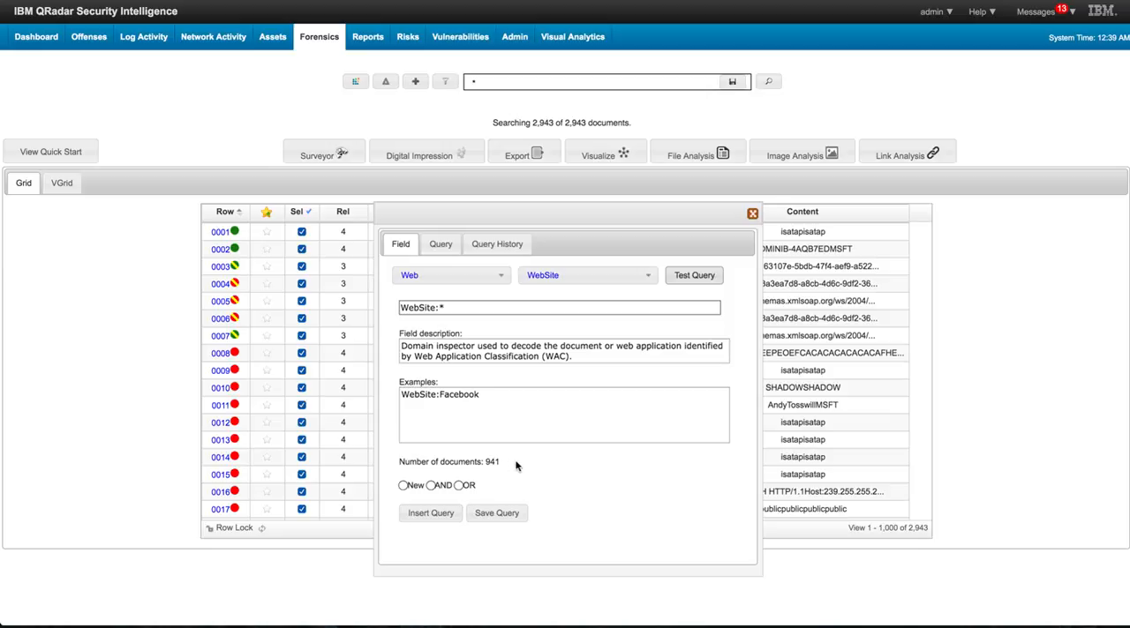
- Insert the WebSite:* query into the search with the New logic operator
left_click(433, 515)
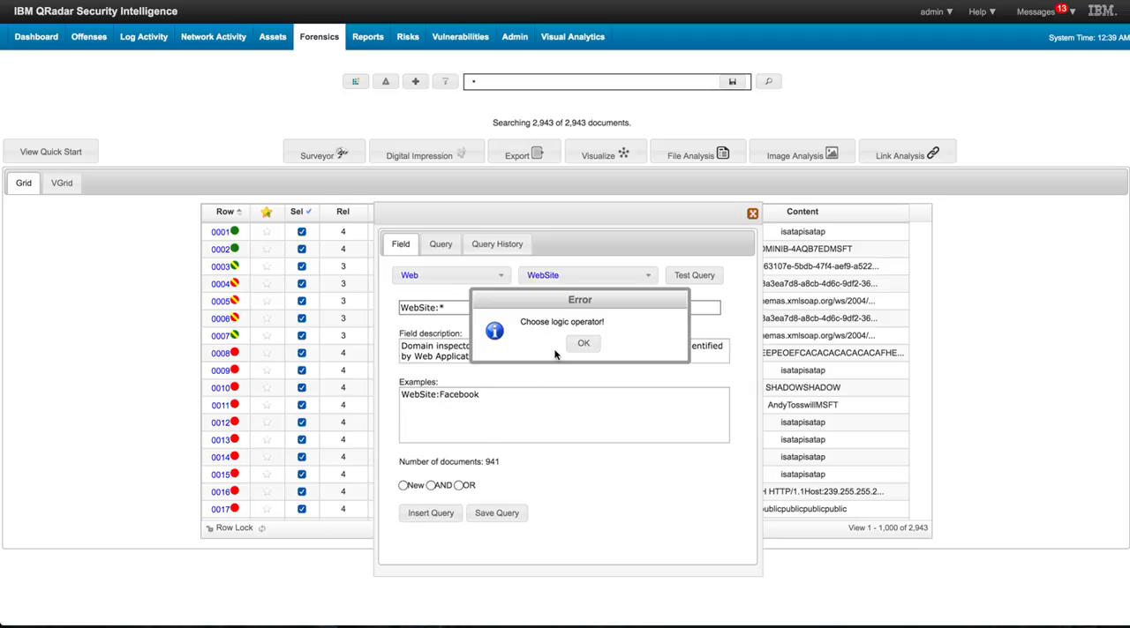
left_click(581, 345)
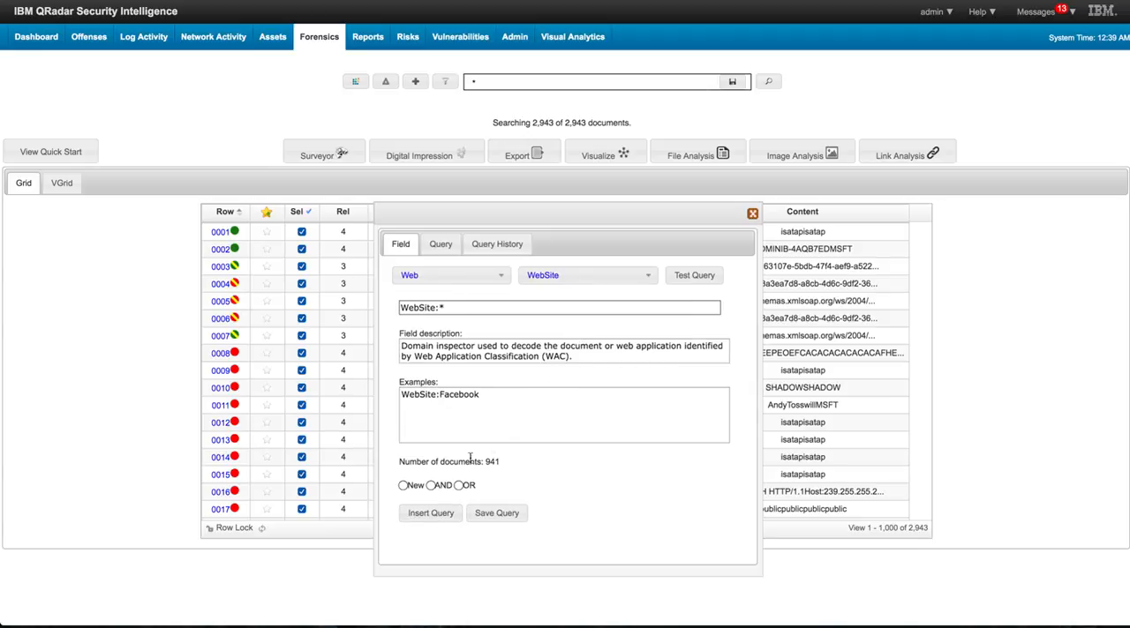
left_click(403, 485)
left_click(430, 514)
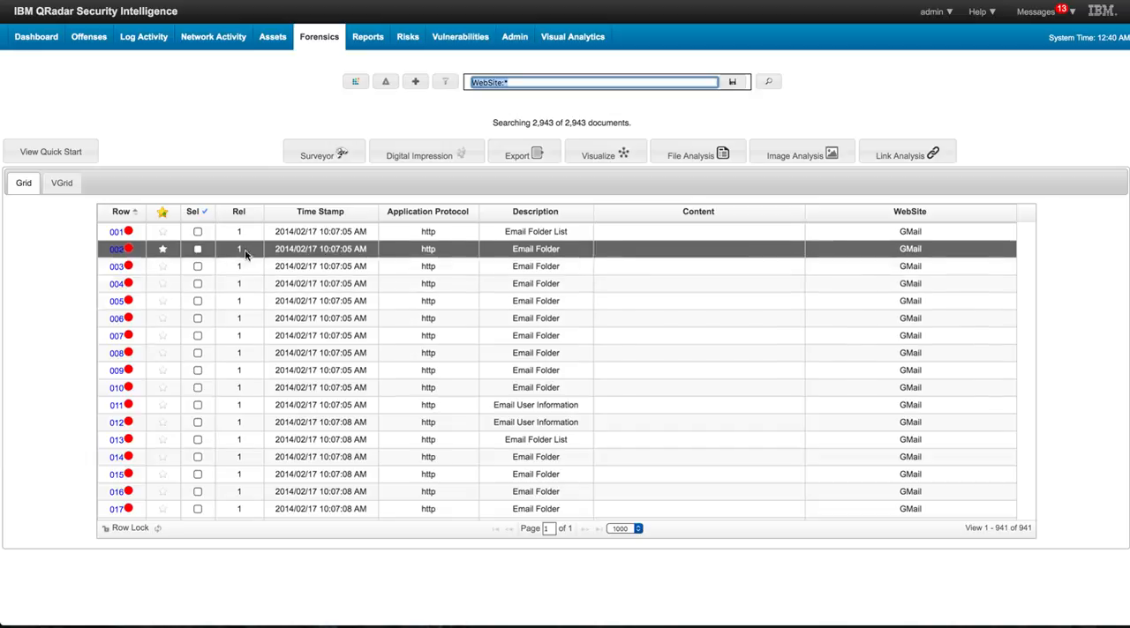
- Select all documents found by the WebSite:* query and view their links with Link Analysis
left_click(200, 213)
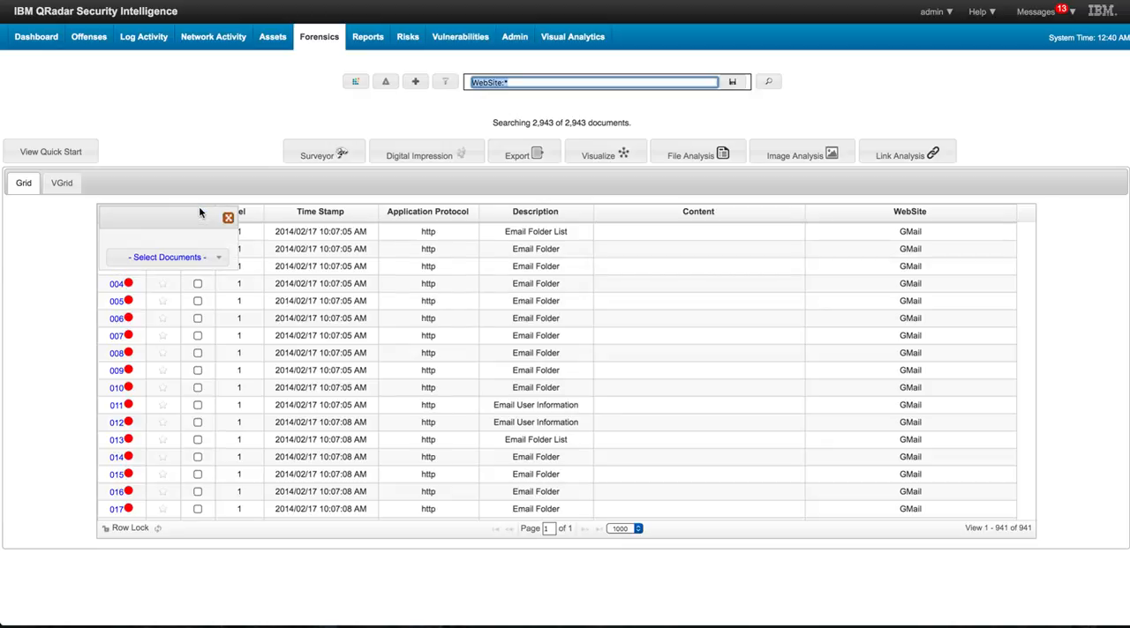
left_click(201, 262)
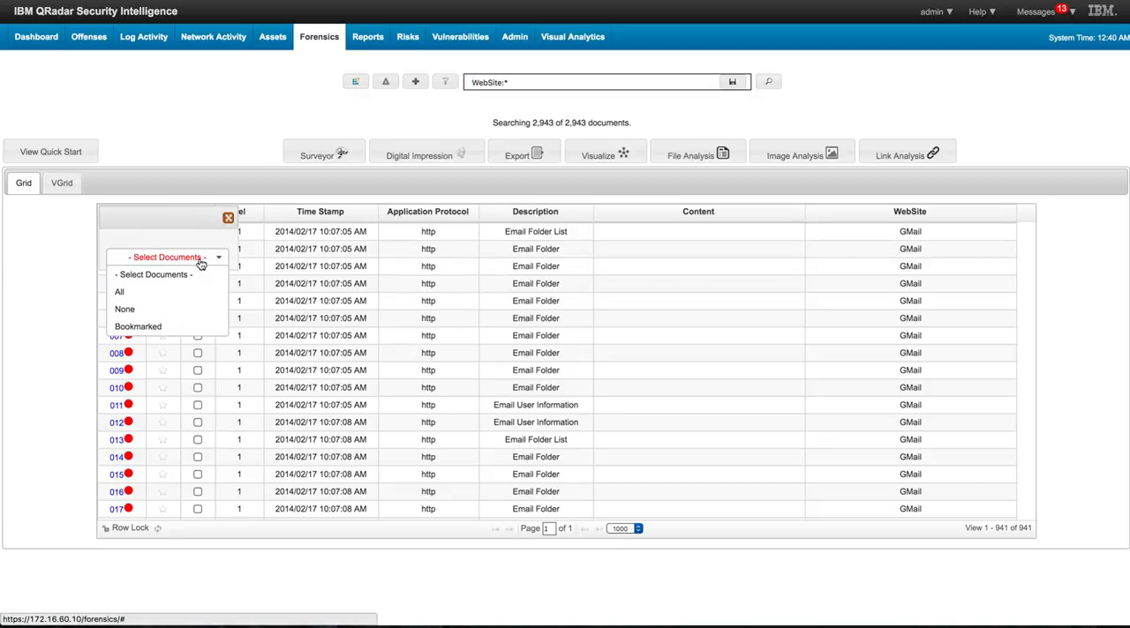
left_click(160, 292)
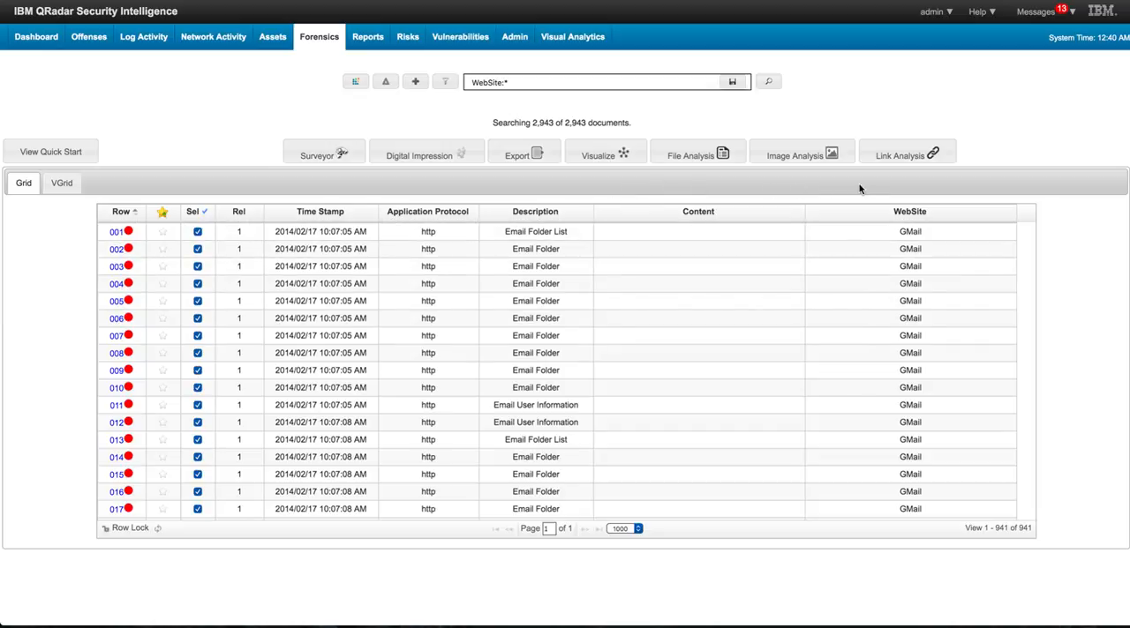
left_click(911, 157)
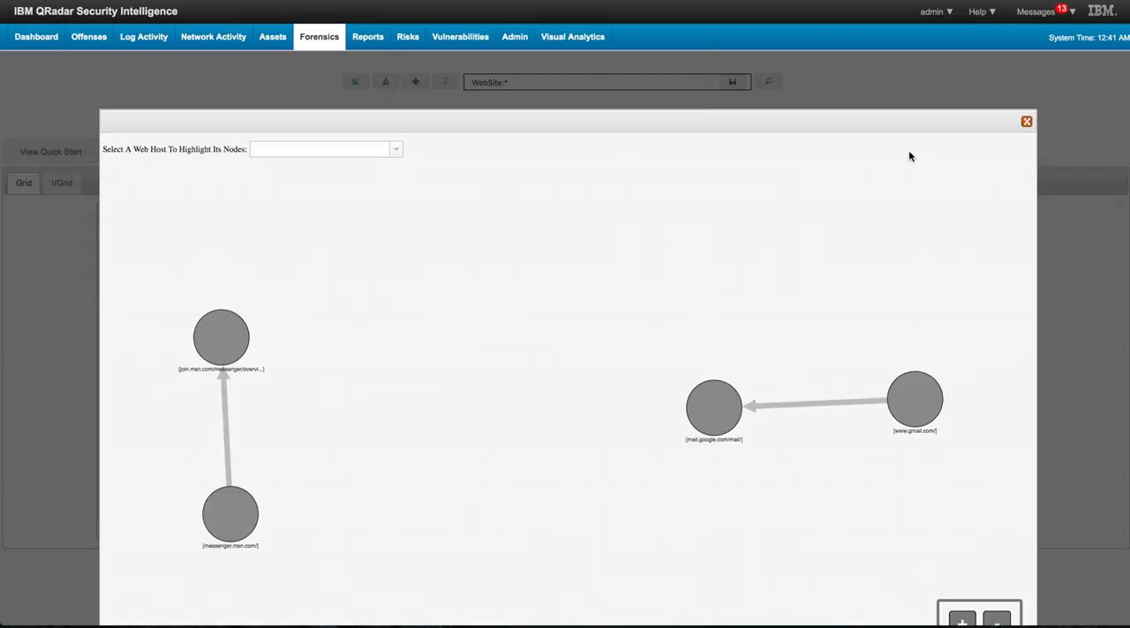
left_click(1026, 123)
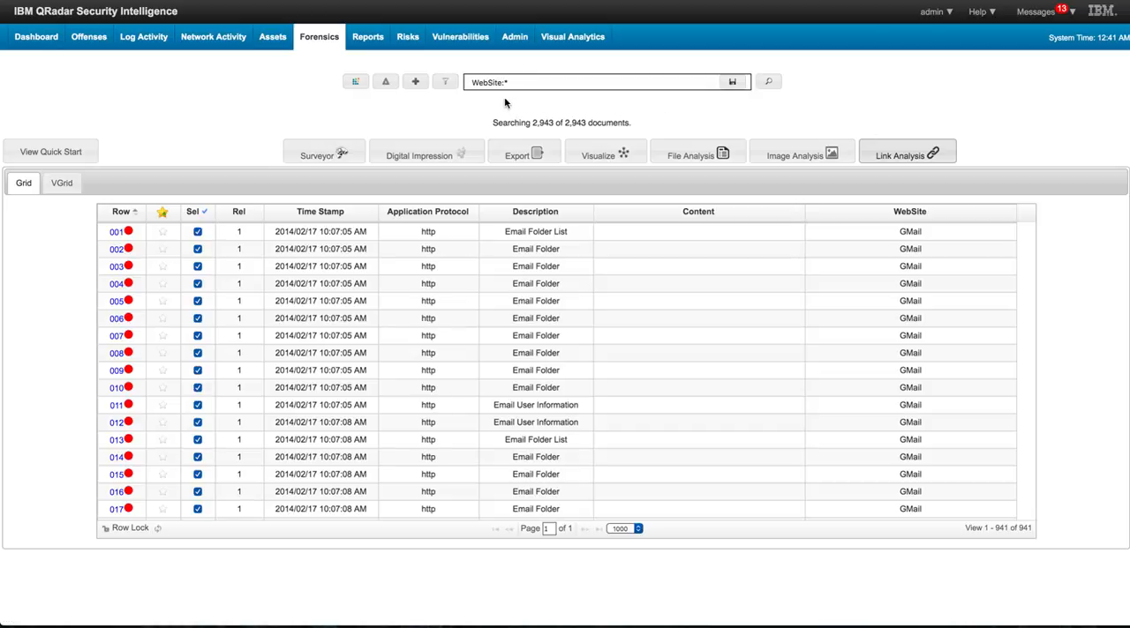
- Look through the query history and the list of saved queries in the query builder
left_click(416, 82)
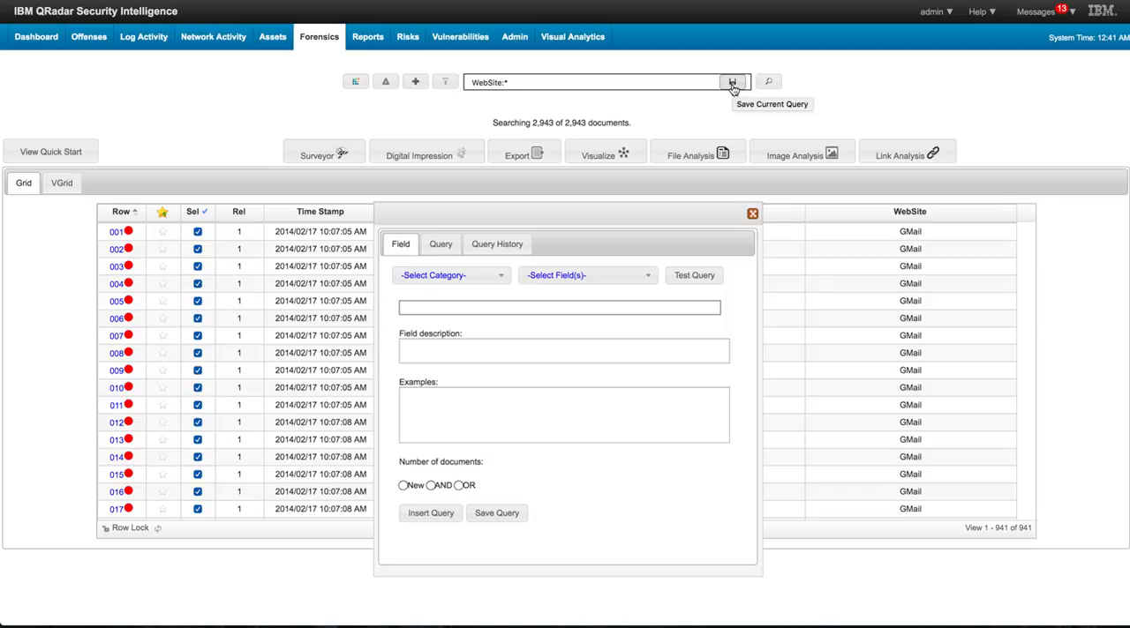
left_click(493, 247)
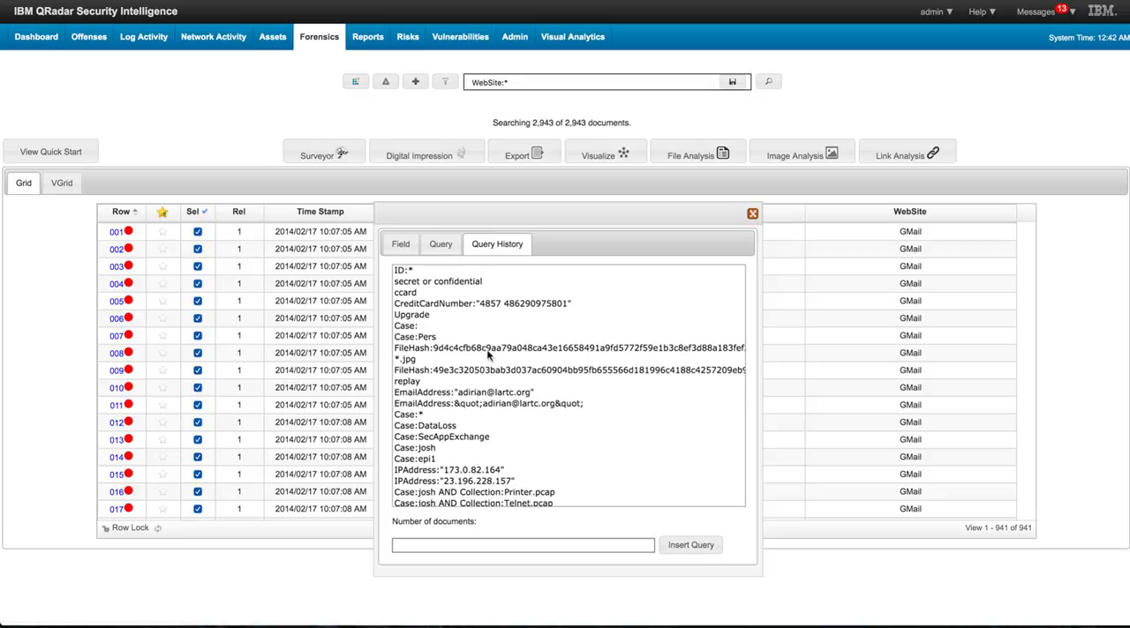
scroll(482, 351, "down", 5)
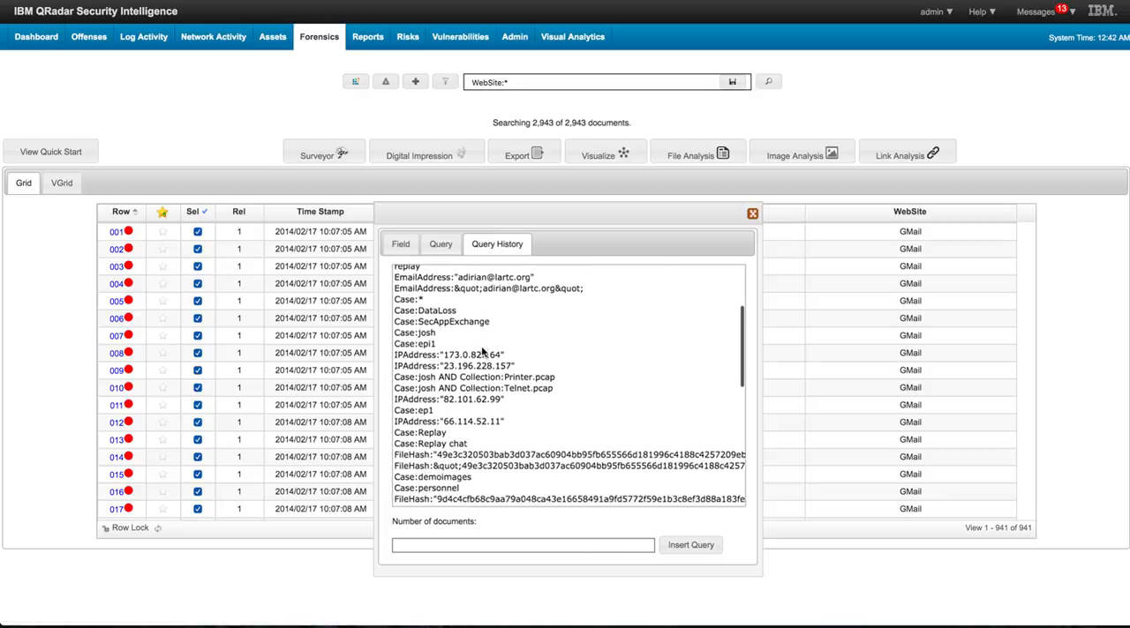
scroll(483, 351, "down", 10)
scroll(483, 351, "up", 10)
scroll(483, 351, "up", 5)
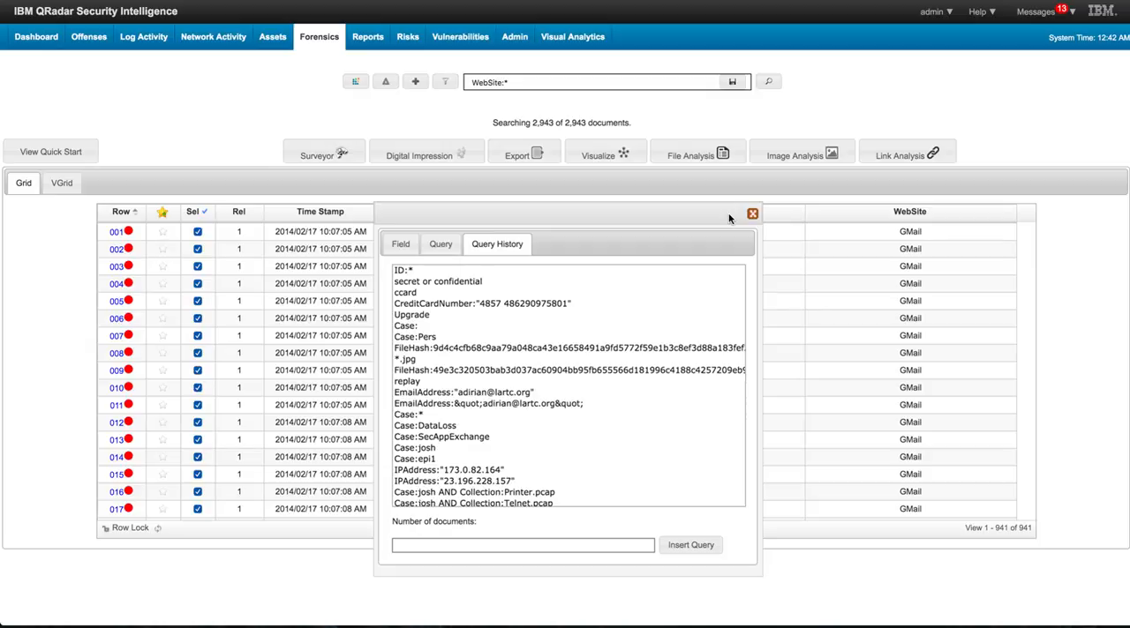
left_click(440, 245)
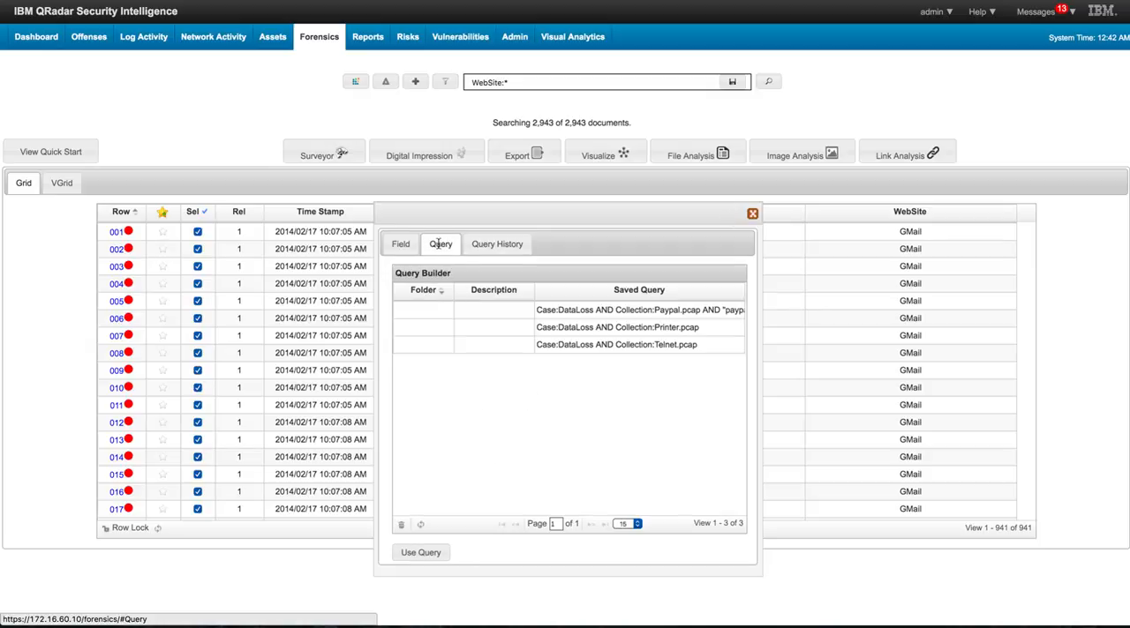